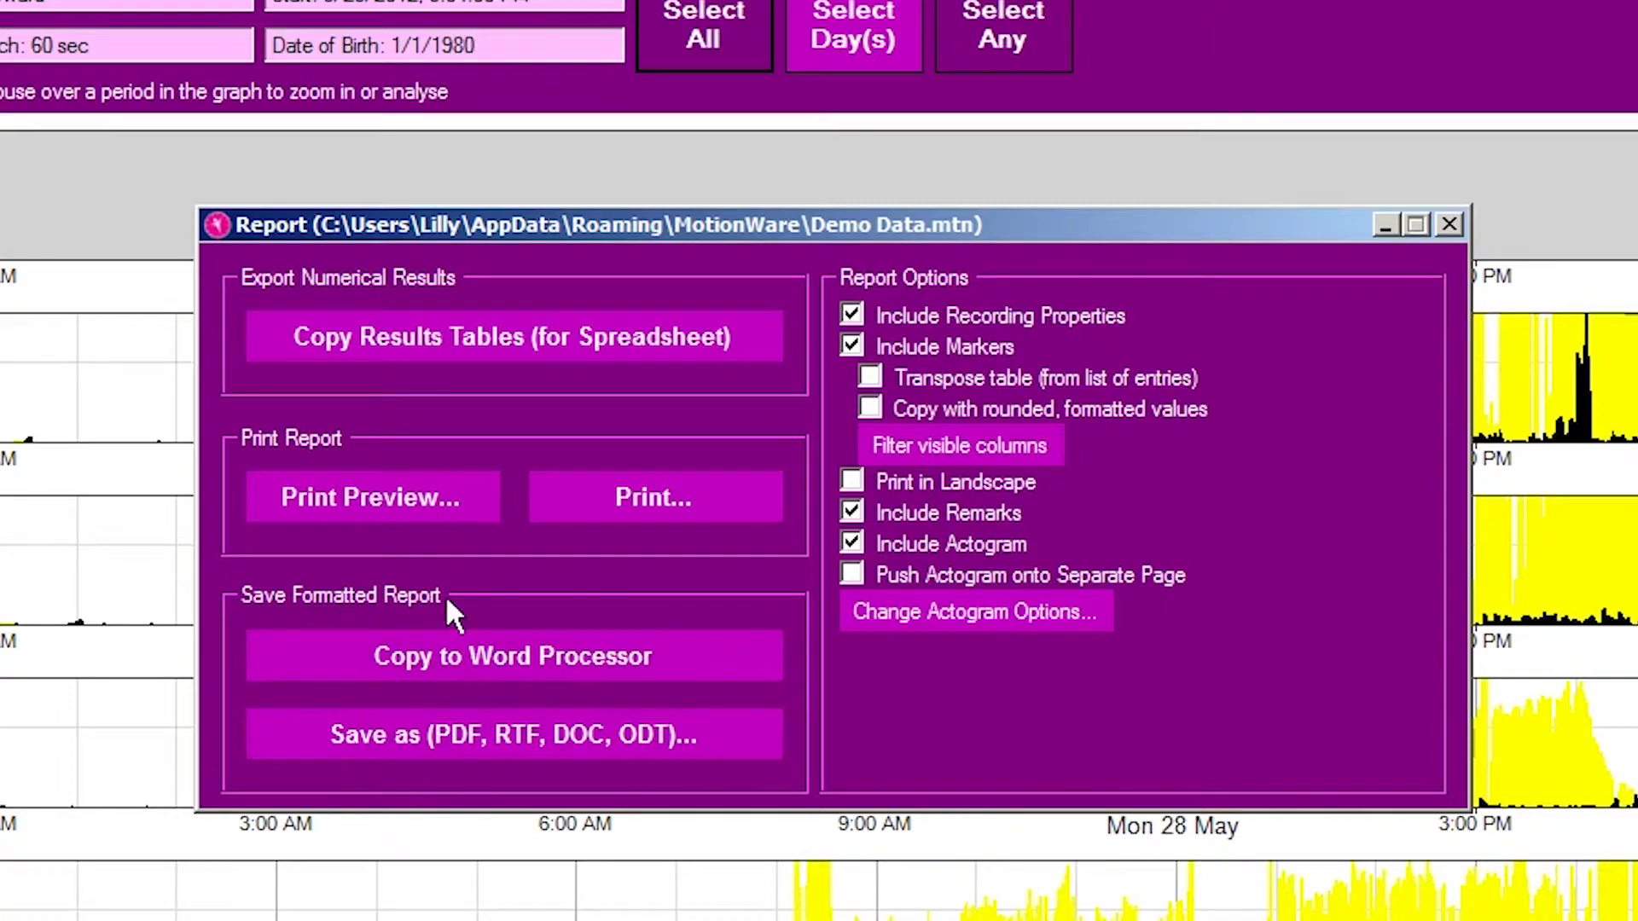
# Show the report's print preview, then open the sleep analysis column filter
pyautogui.click(392, 489)
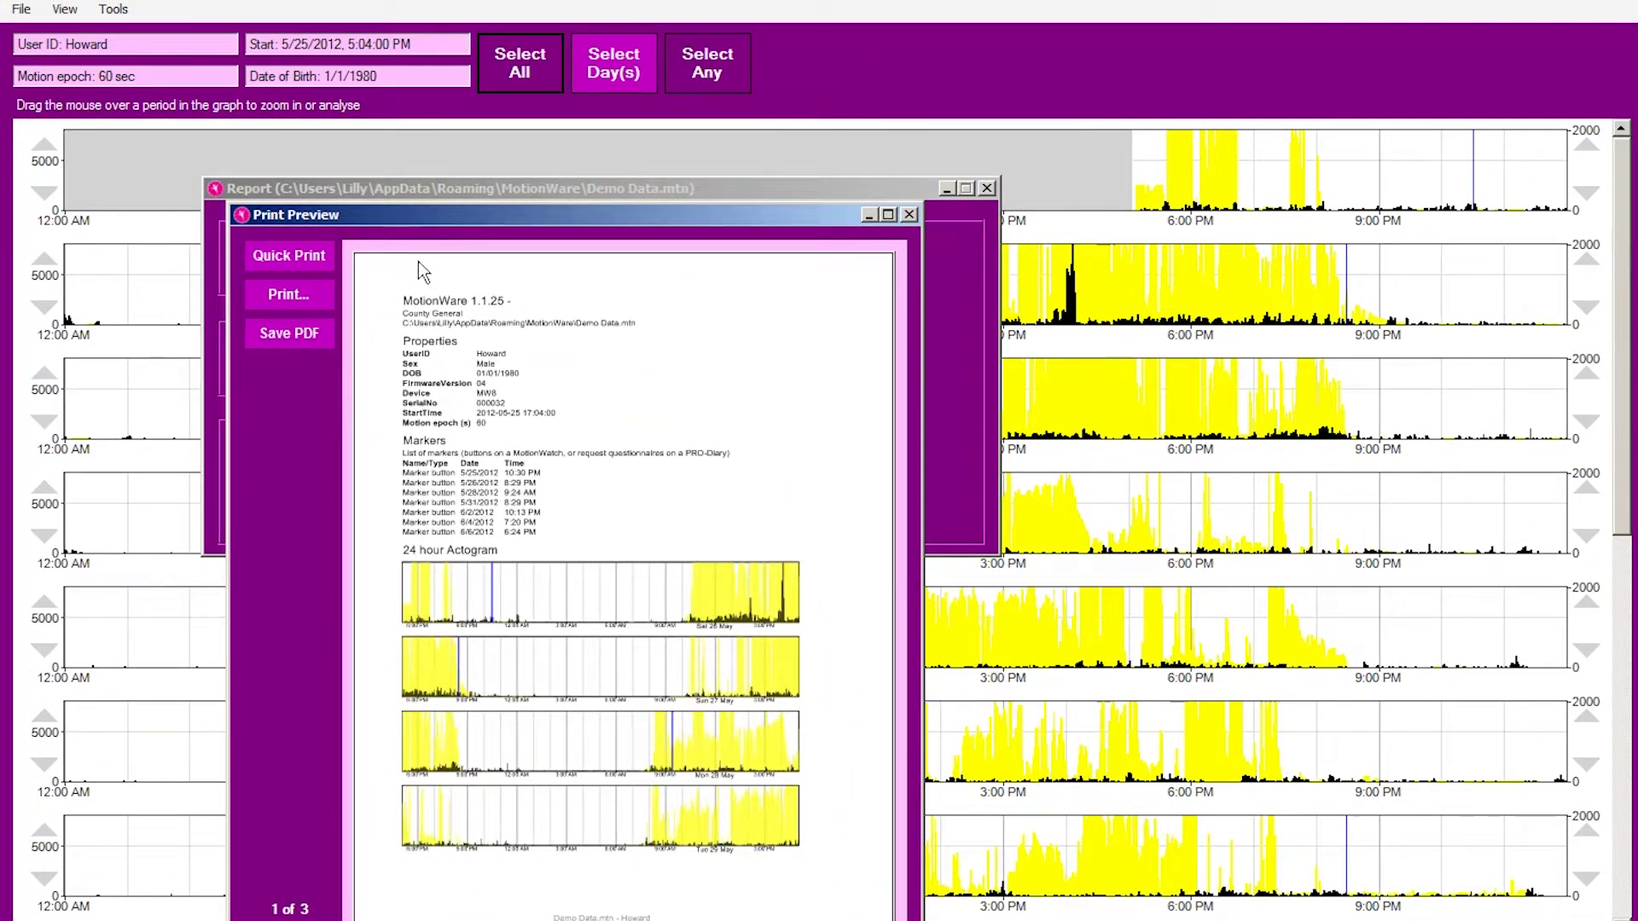
pyautogui.moveTo(431, 213); pyautogui.dragTo(476, 176)
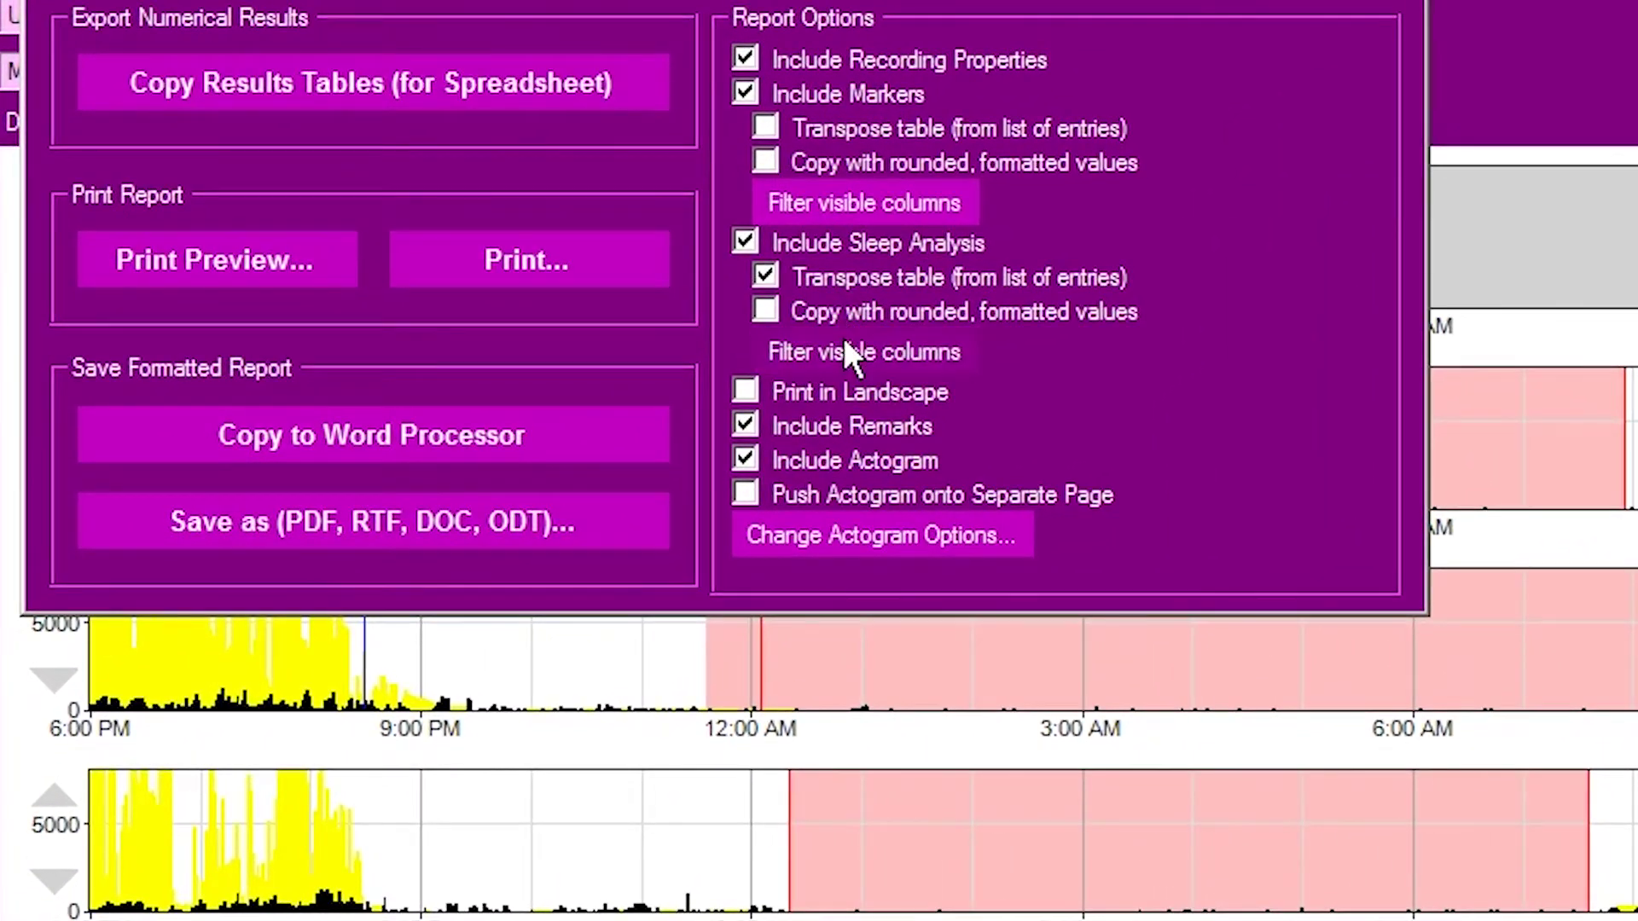
pyautogui.click(586, 497)
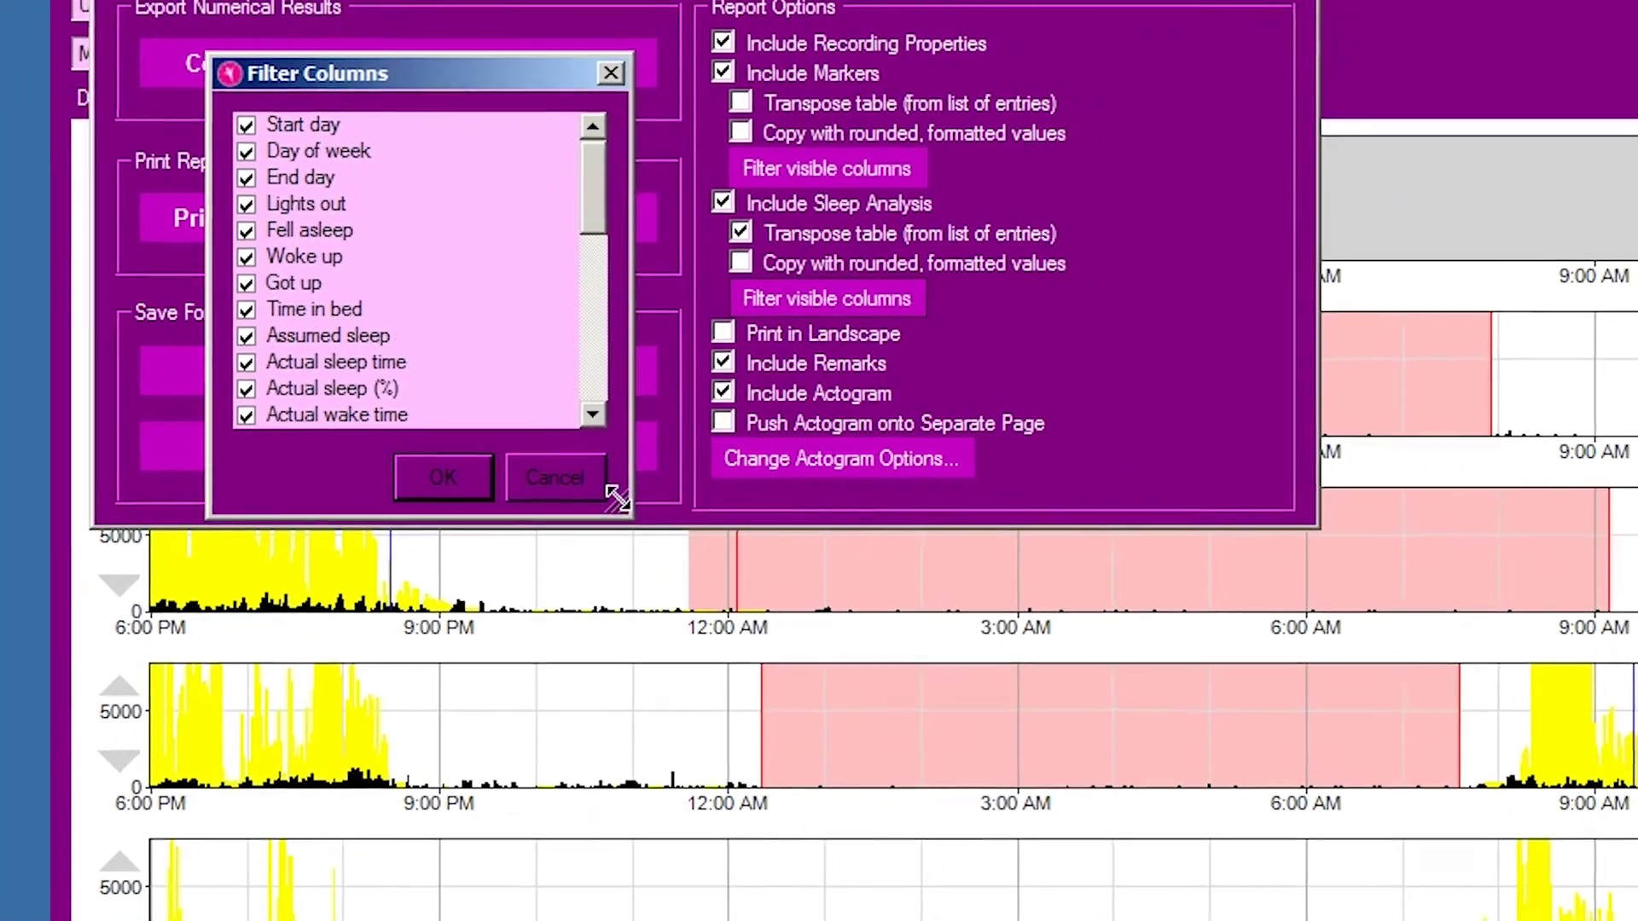
# Stretch the Filter Columns dialog taller to list every column through Immobility over 24h (%)
pyautogui.moveTo(616, 497); pyautogui.dragTo(602, 806)
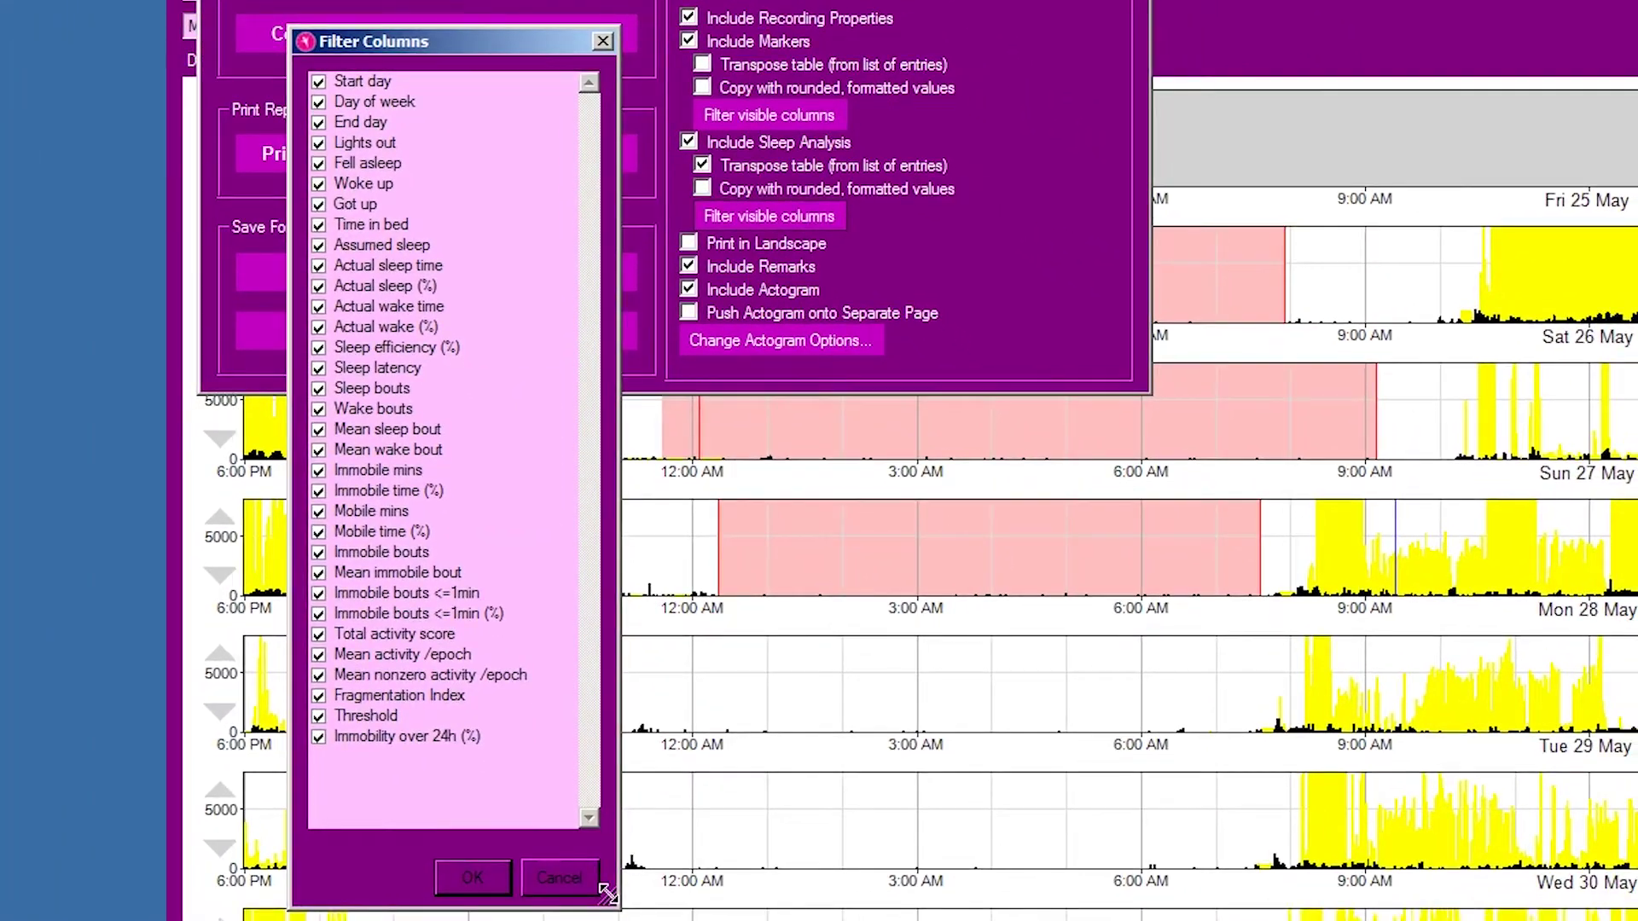